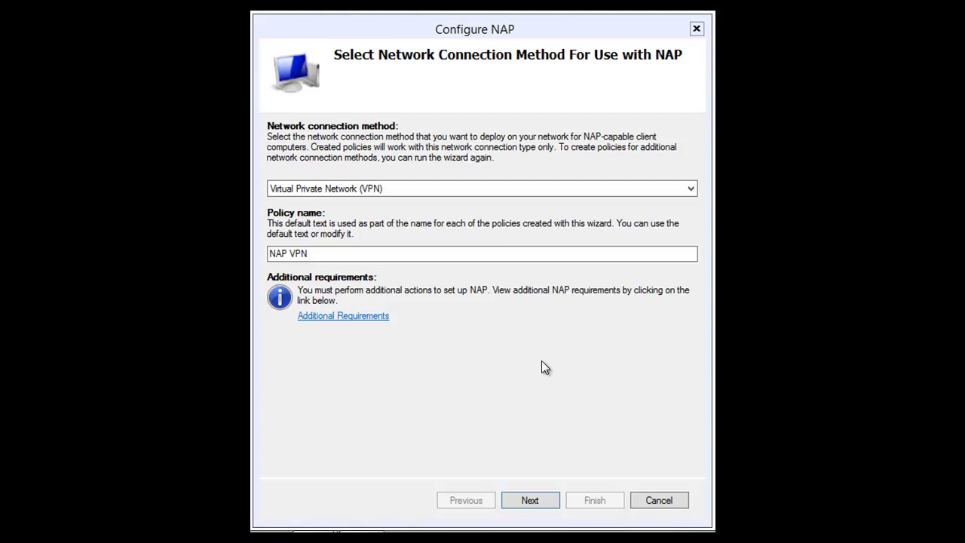
# Accept the NAP wizard pages for the VPN policy, keeping the listed RADIUS clients, PEAP-MS-CHAP v2, remediation group1 and default health policy settings.
pyautogui.click(531, 501)
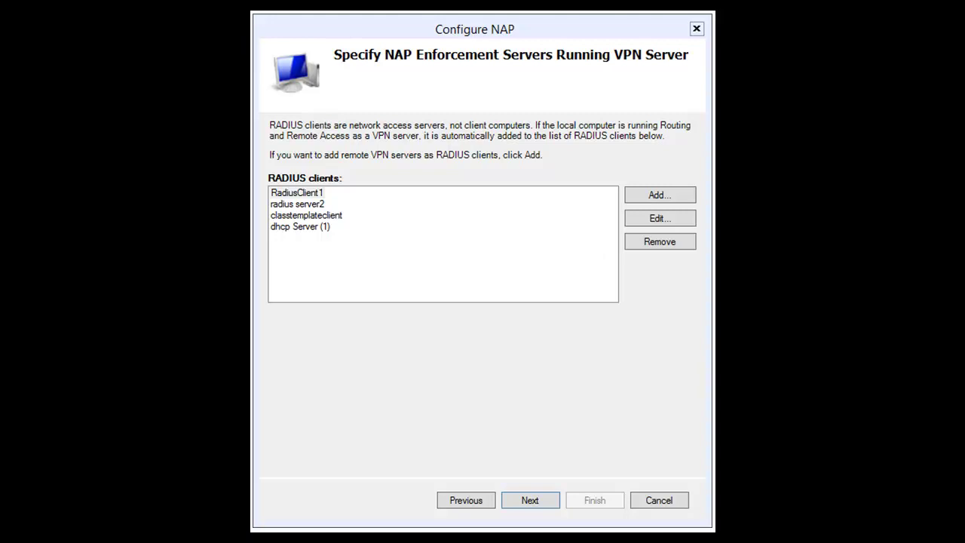
pyautogui.press('Return')
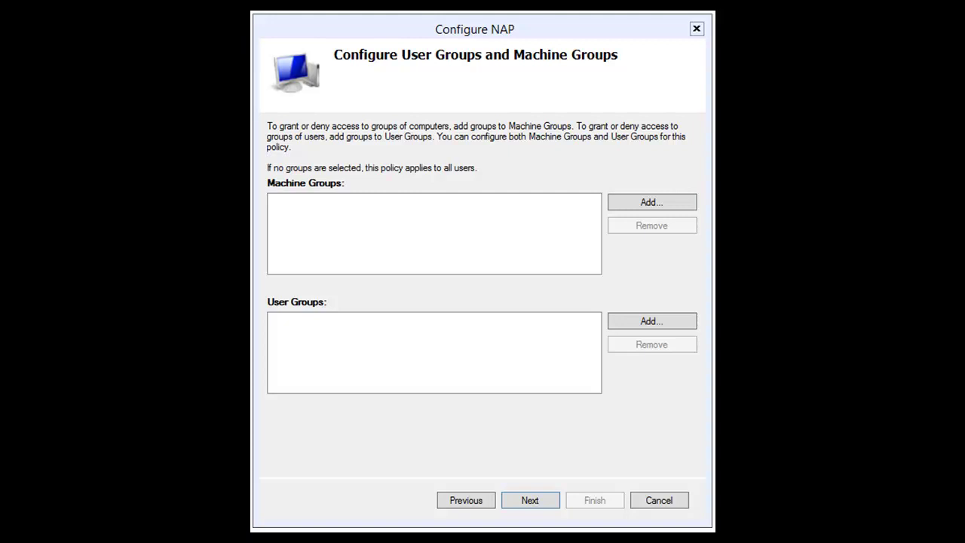
pyautogui.press('Return')
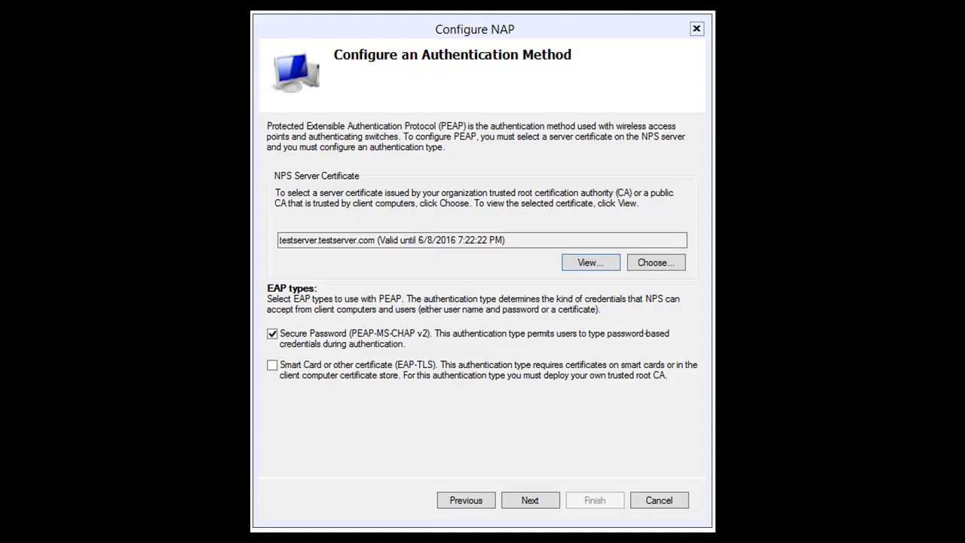
pyautogui.press('Return')
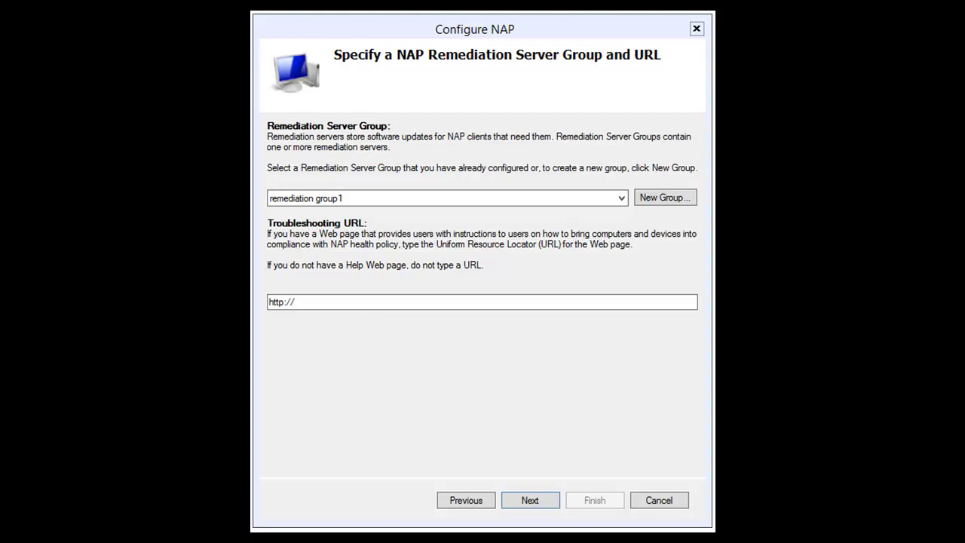
pyautogui.press('Return')
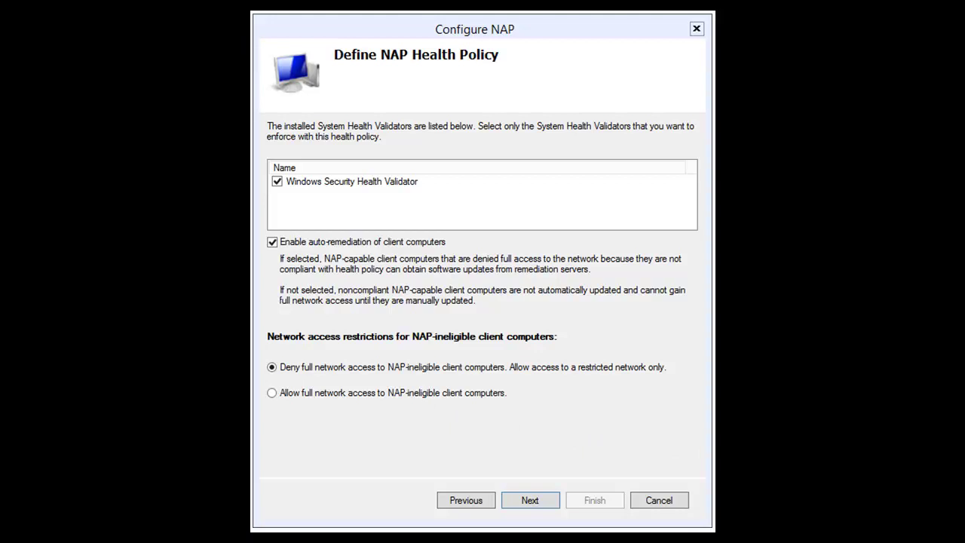
pyautogui.press('Return')
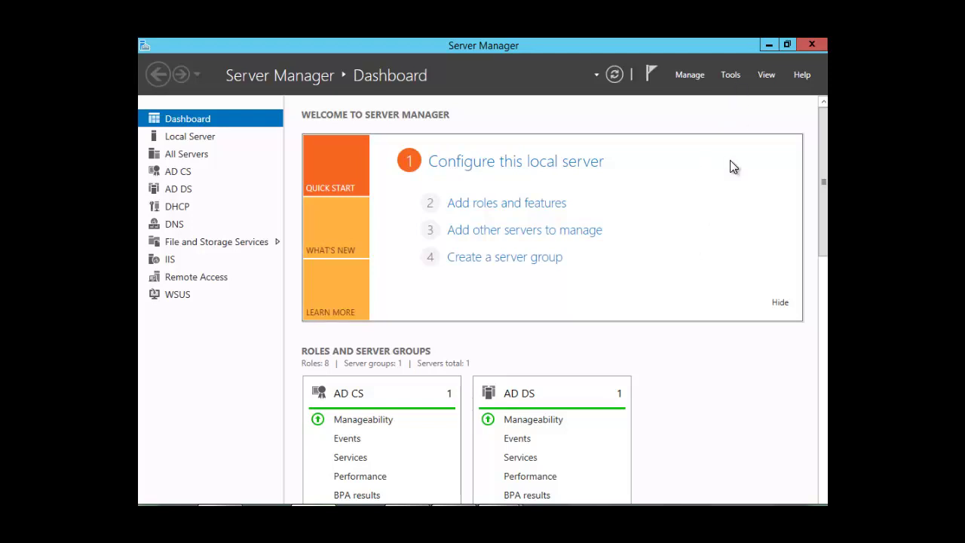
# Open Network Policy Server and bring up the Default Configuration of the Windows Security Health Validator under Network Access Protection.
pyautogui.click(730, 75)
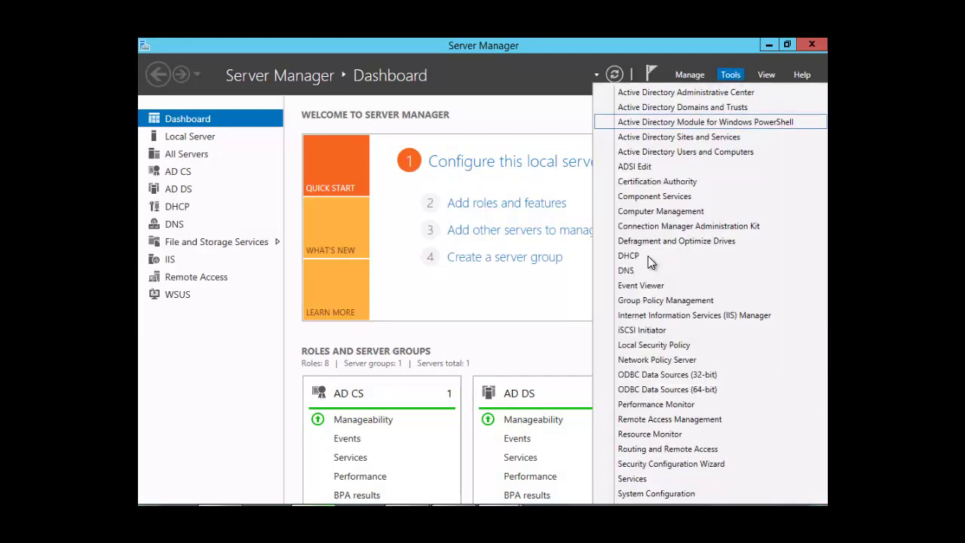
pyautogui.click(655, 360)
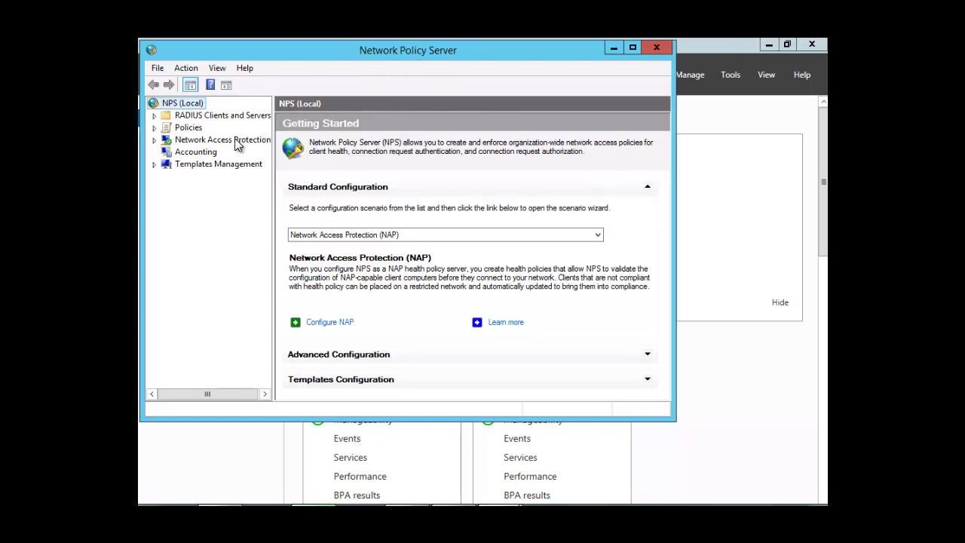
pyautogui.click(153, 140)
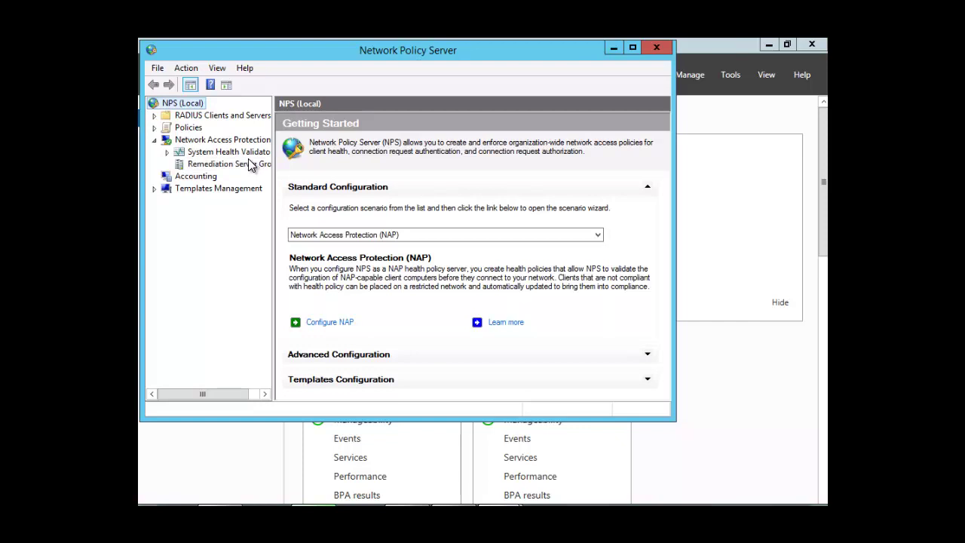
pyautogui.click(168, 152)
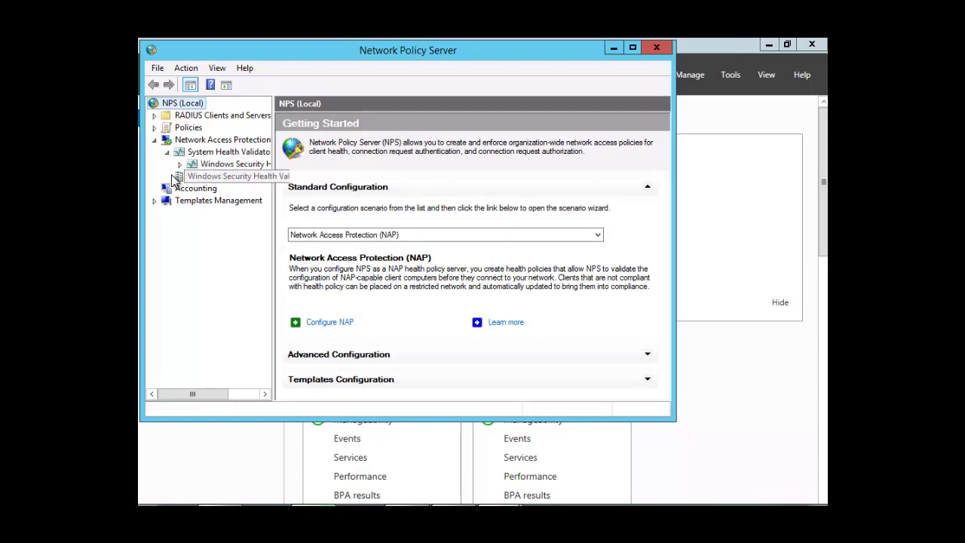
pyautogui.doubleClick(229, 172)
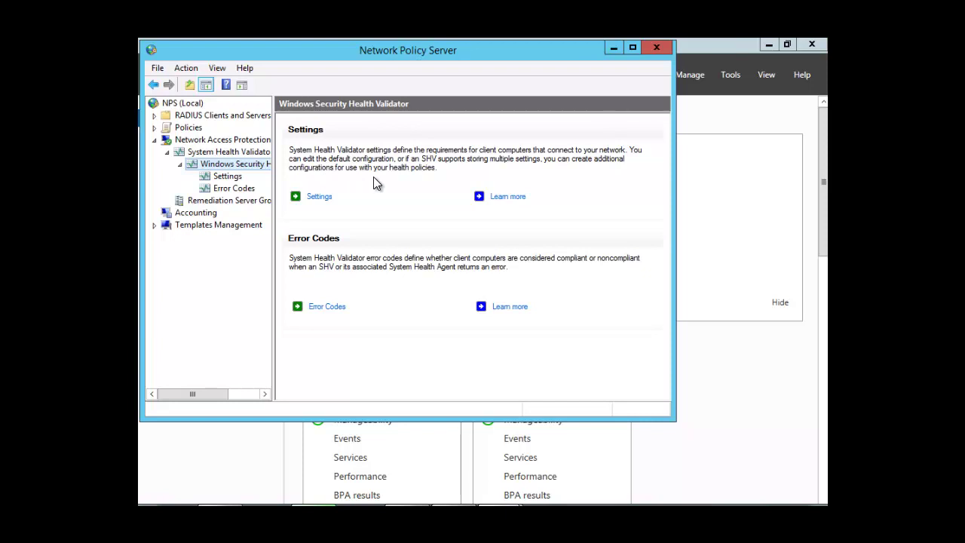
pyautogui.click(318, 196)
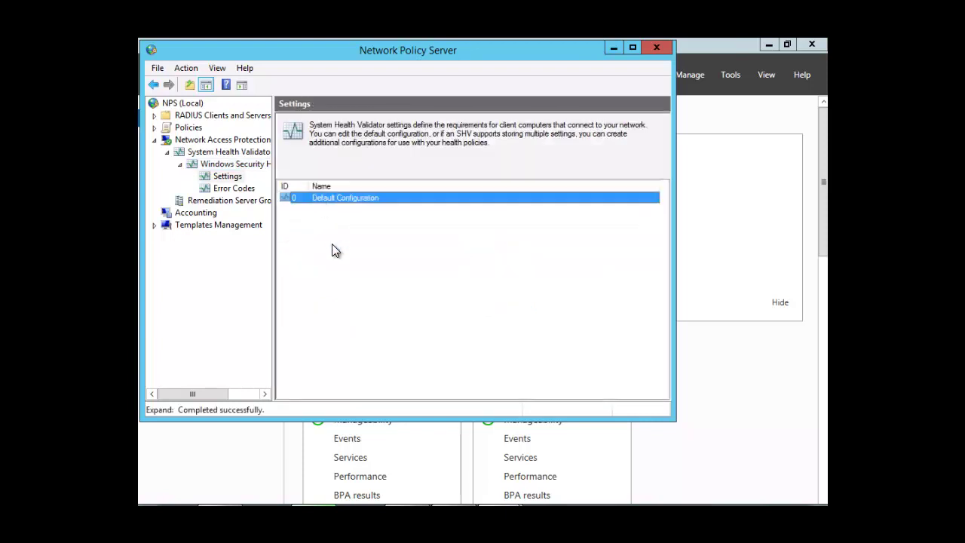
pyautogui.doubleClick(327, 196)
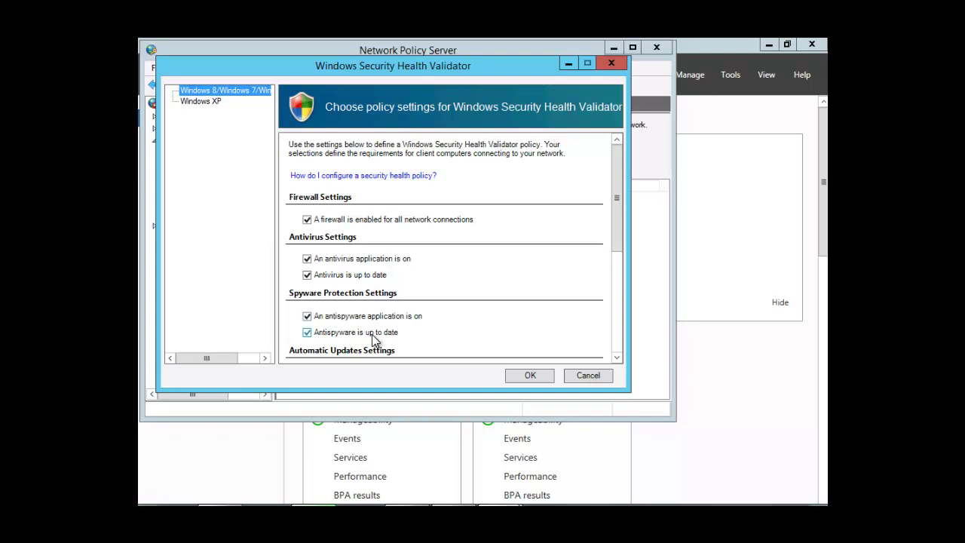
# Try restricting access for clients without all available security updates, with the minimum severity level set to Low and above.
pyautogui.click(616, 359)
pyautogui.scroll(-5, 617, 360)
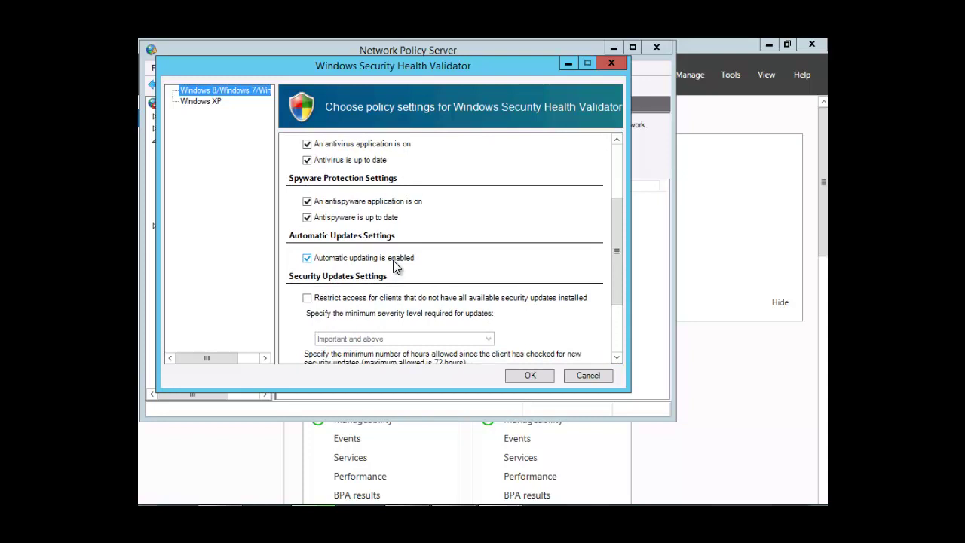
pyautogui.click(619, 360)
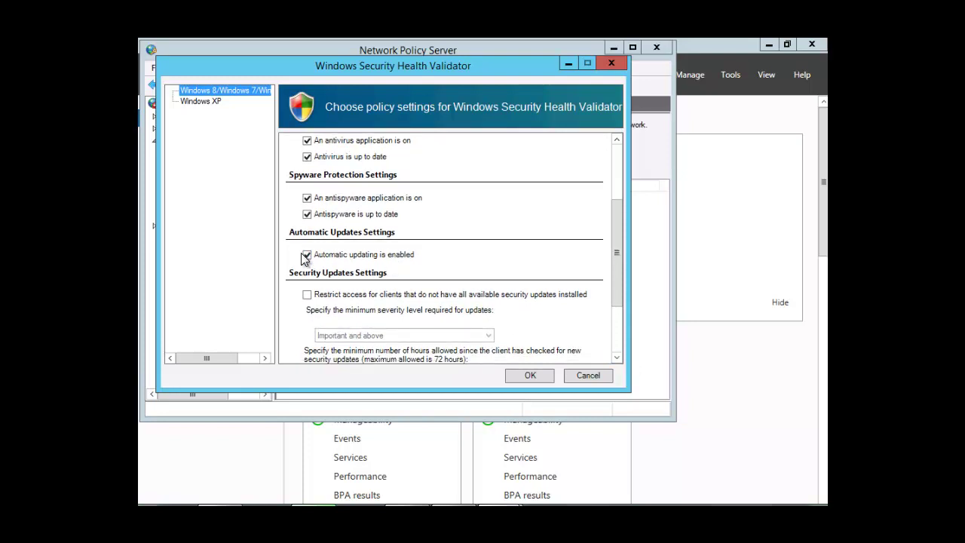
pyautogui.click(307, 295)
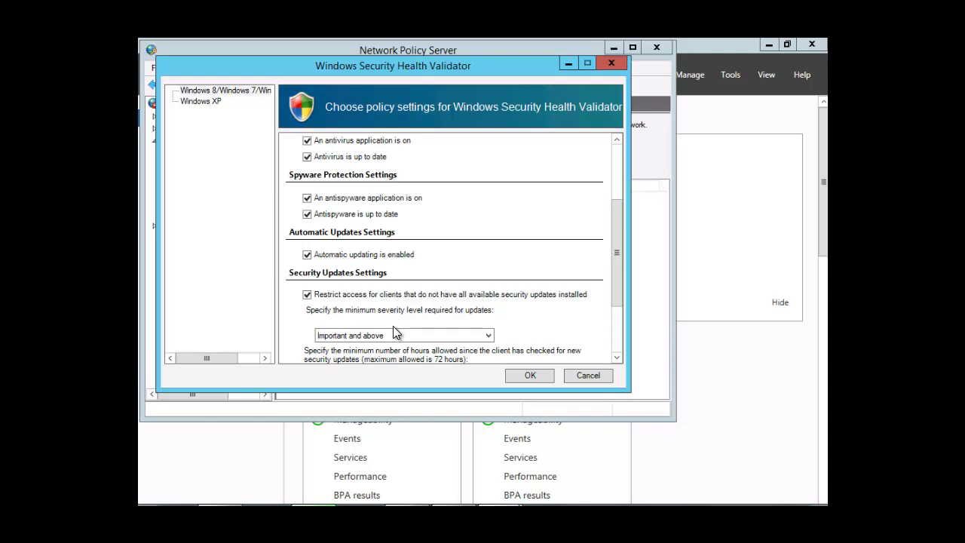
pyautogui.click(490, 335)
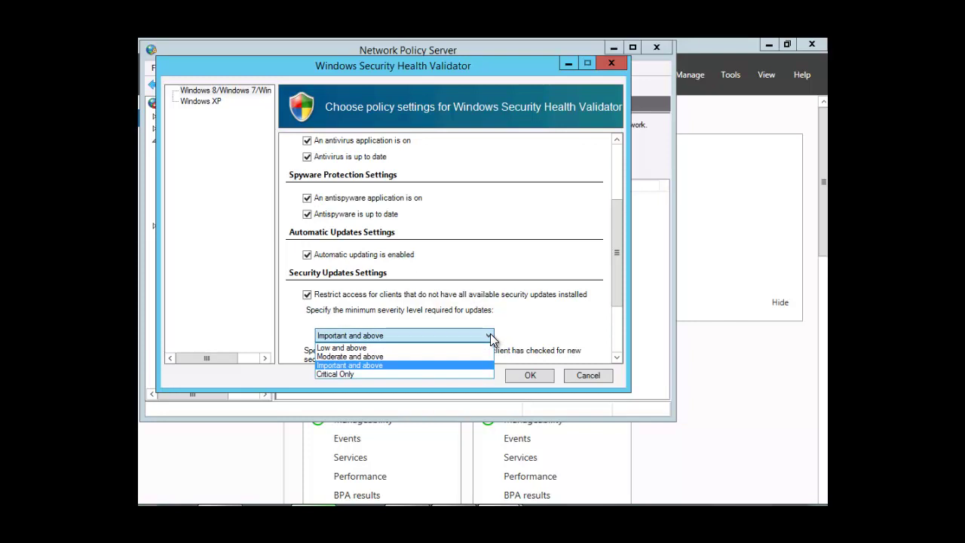
pyautogui.click(368, 349)
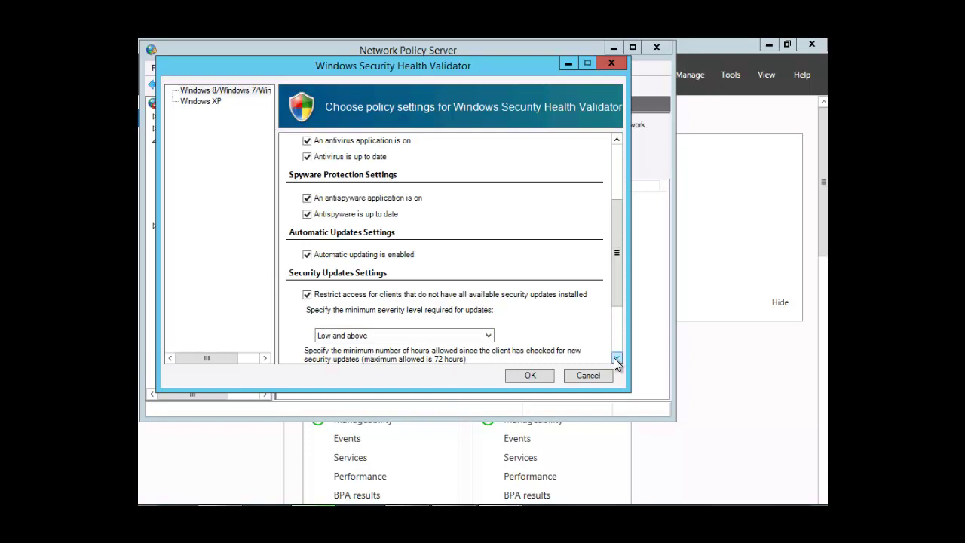
# Review the update check interval and the additional update sources, and close the validator settings without saving.
pyautogui.scroll(-3, 616, 359)
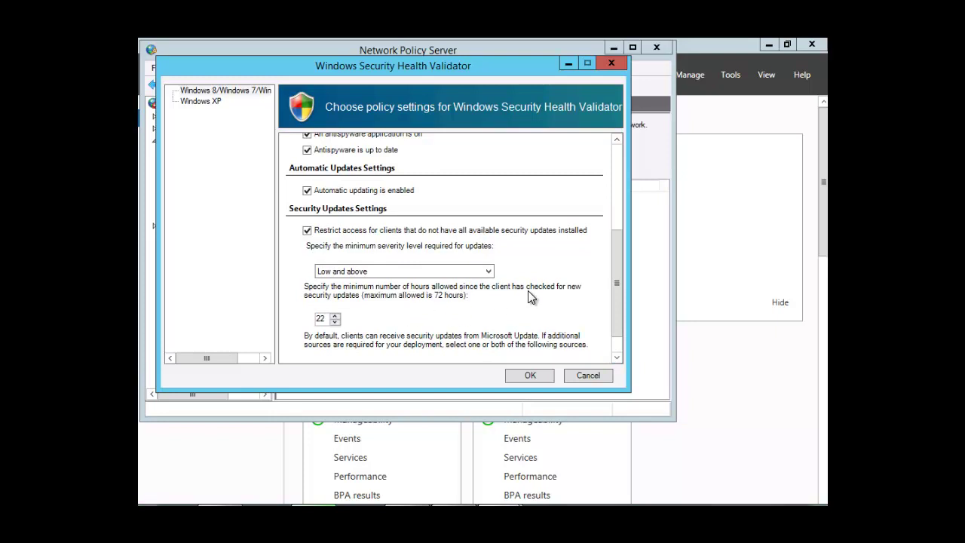
pyautogui.click(618, 357)
pyautogui.click(619, 357)
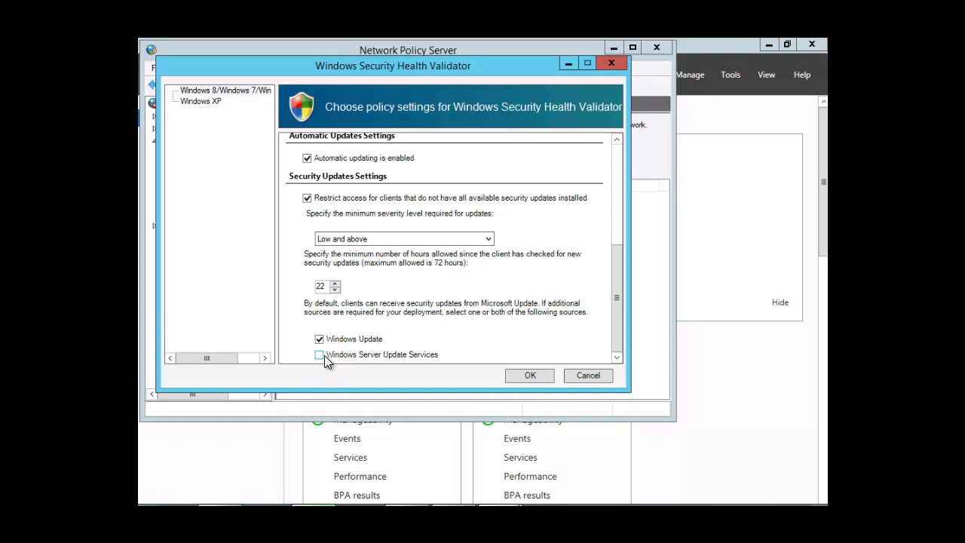
pyautogui.click(617, 142)
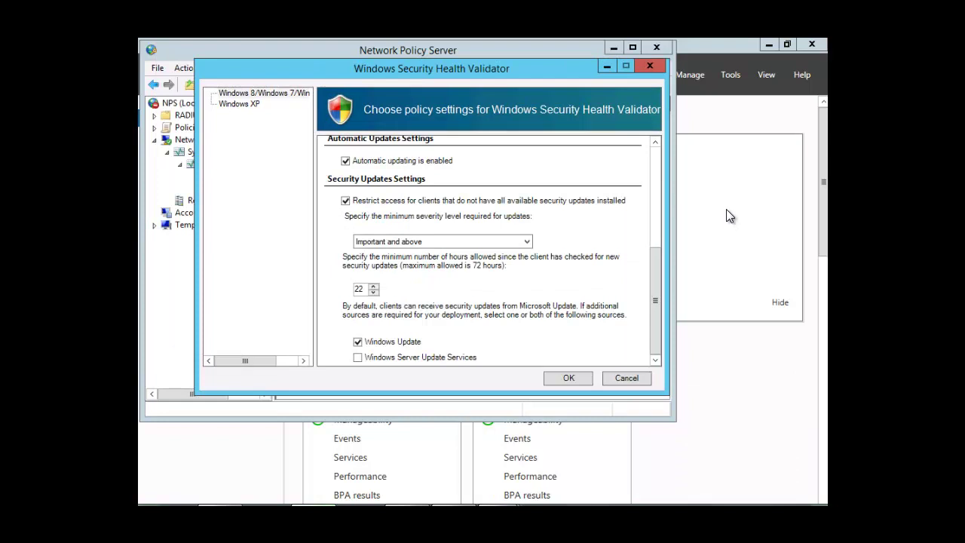
pyautogui.click(652, 67)
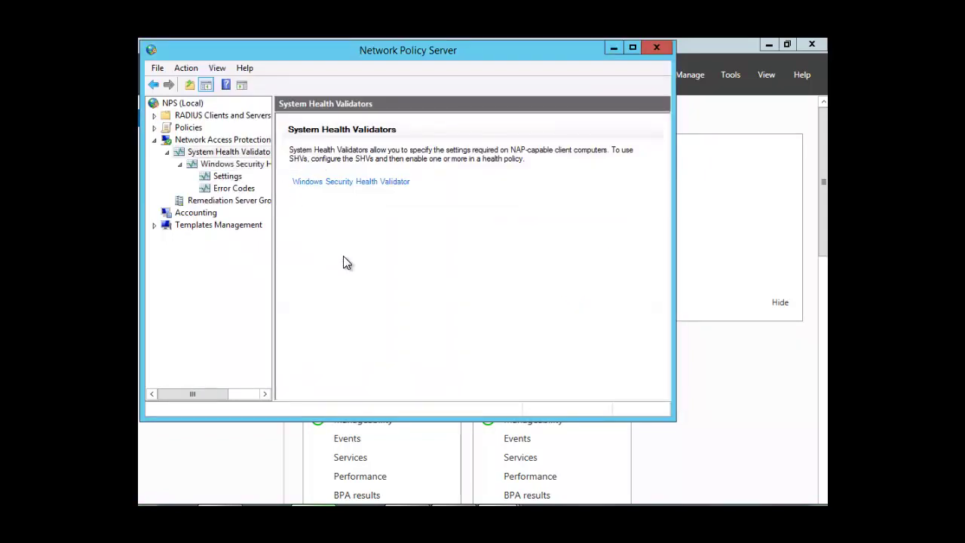
# View the error code configurations of the Windows Security Health Validator and return to its overview.
pyautogui.click(254, 168)
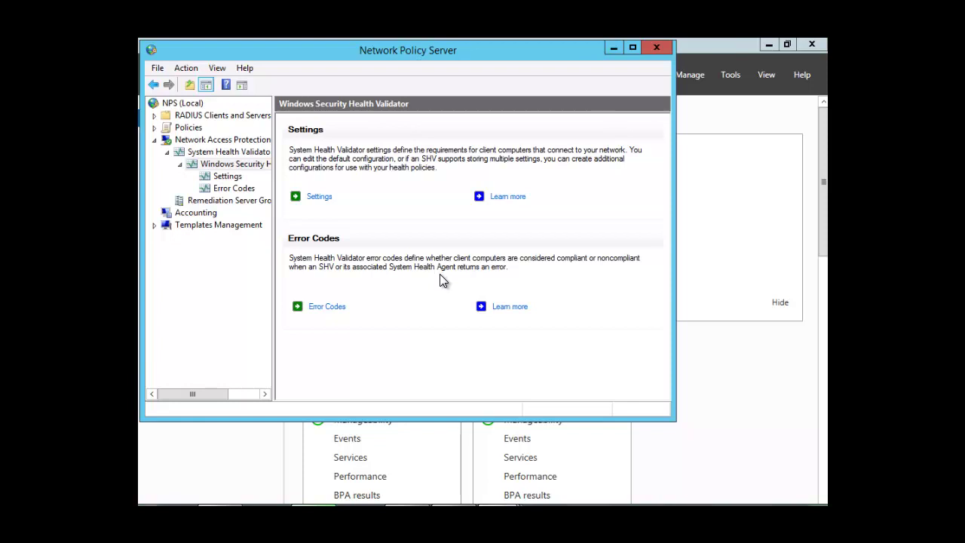
pyautogui.click(326, 307)
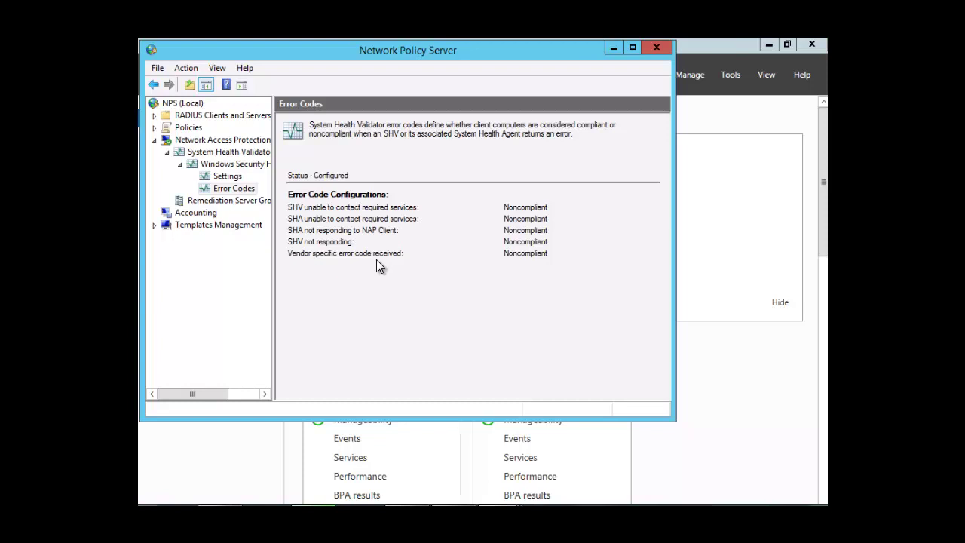
pyautogui.click(233, 166)
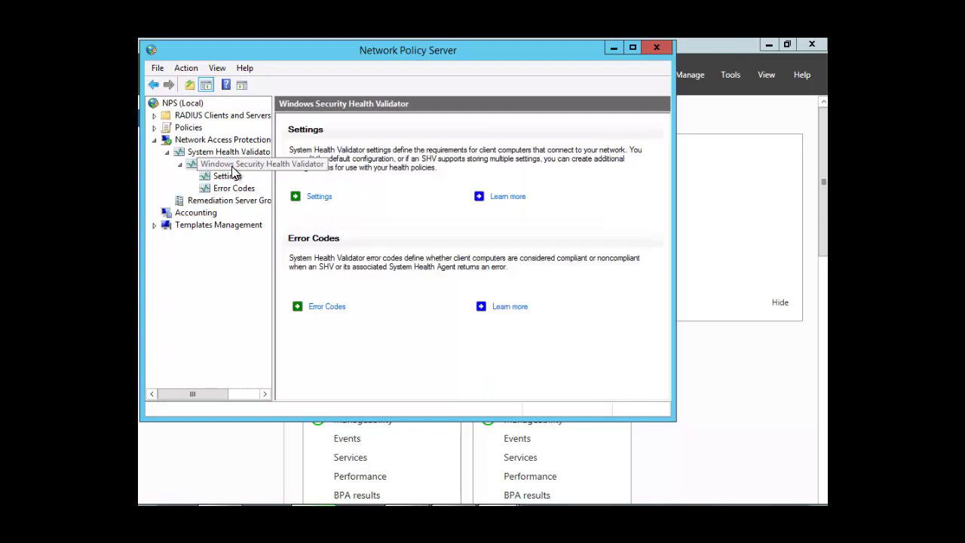
# Reopen the Default Configuration from the validator's settings and move its window clear of the console tree.
pyautogui.click(325, 197)
pyautogui.doubleClick(325, 197)
pyautogui.moveTo(500, 117); pyautogui.dragTo(514, 71)
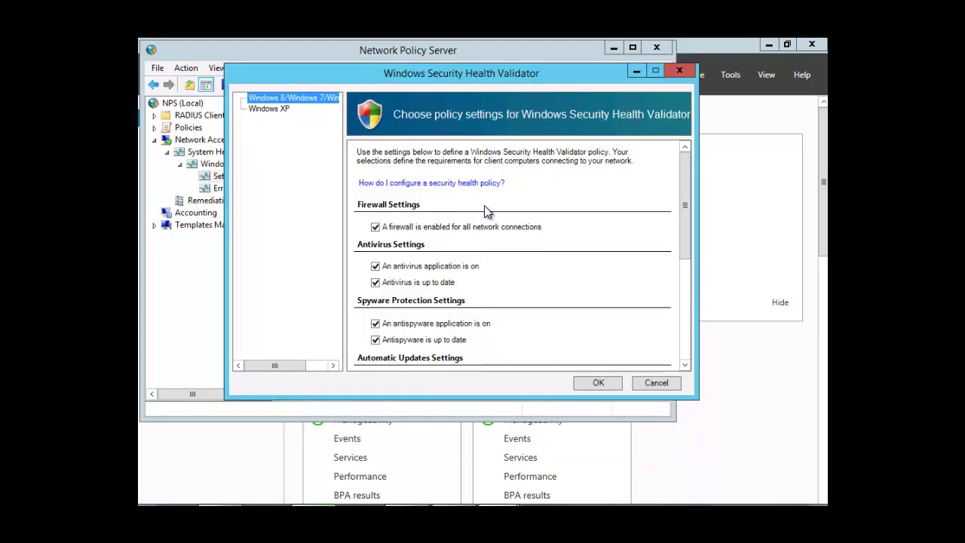